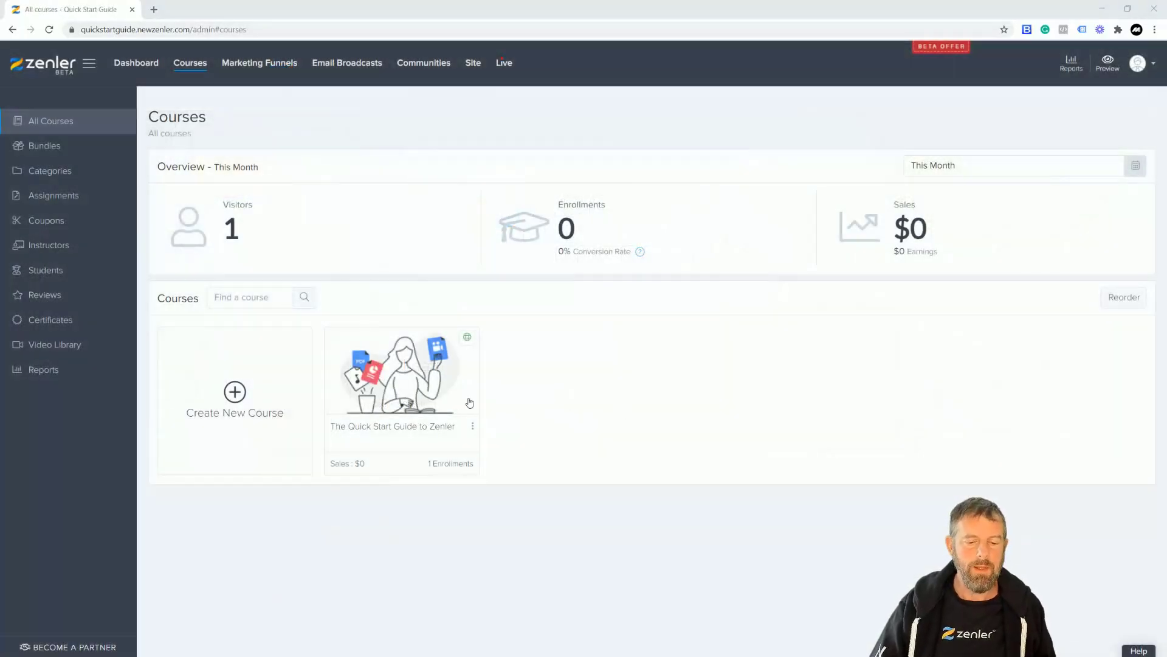
- Open The Quick Start Guide to Zenler course, review its curriculum sections, and go to its Drip settings
{"action": "left_click", "coordinate": [412, 385]}
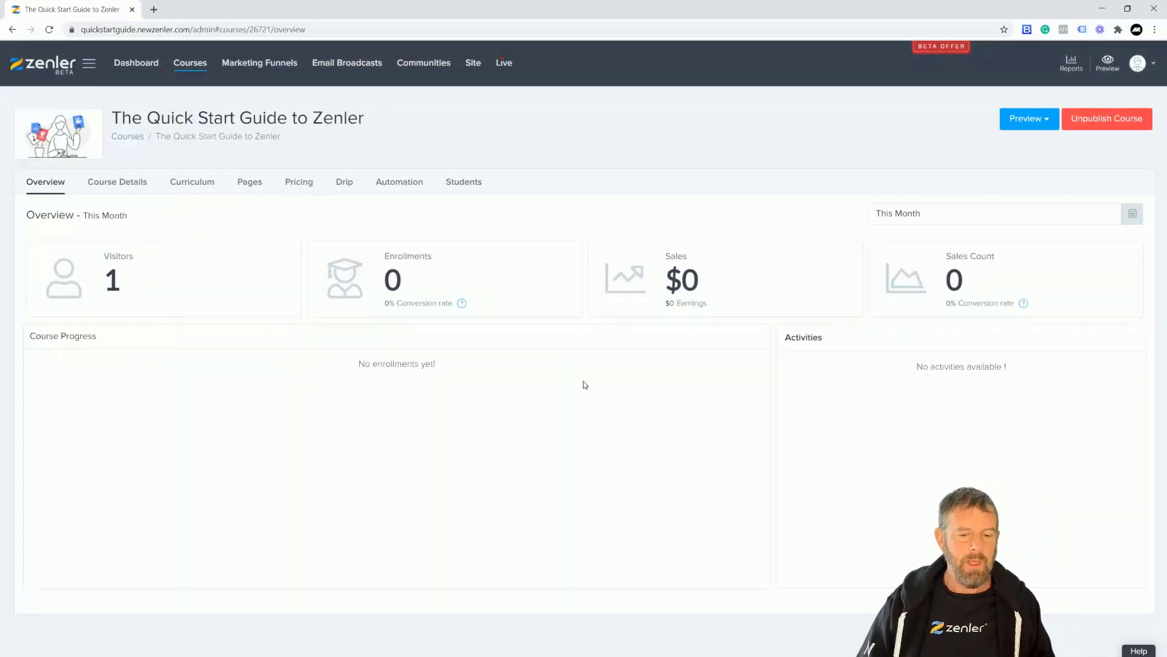
{"action": "left_click", "coordinate": [195, 185]}
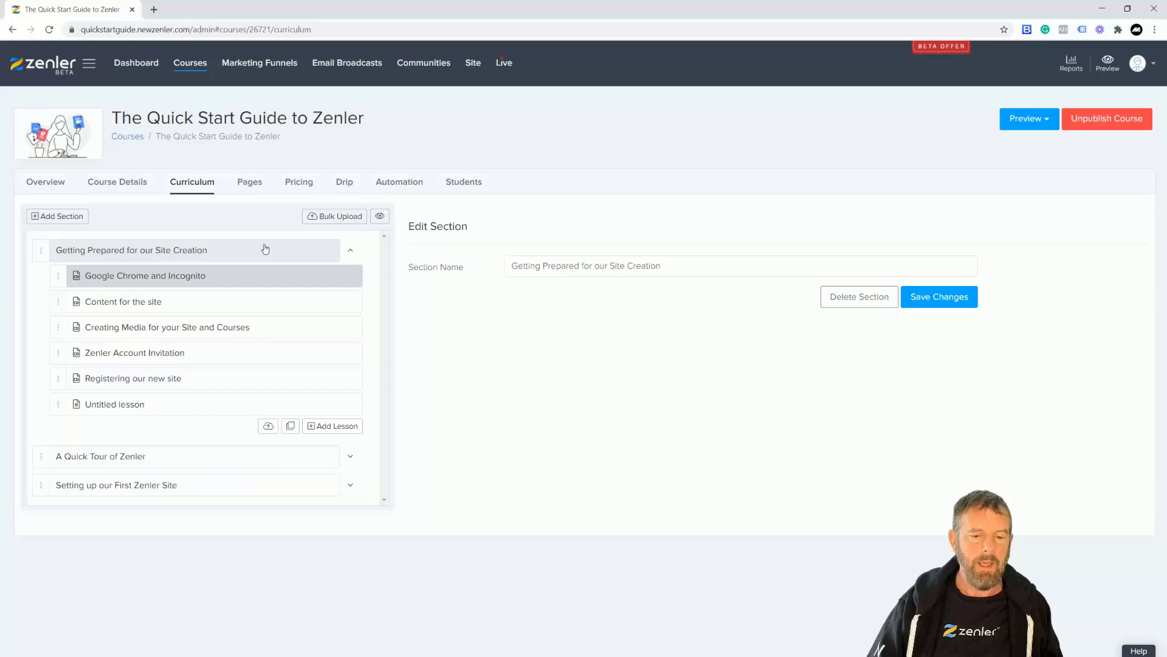
{"action": "left_click", "coordinate": [343, 185]}
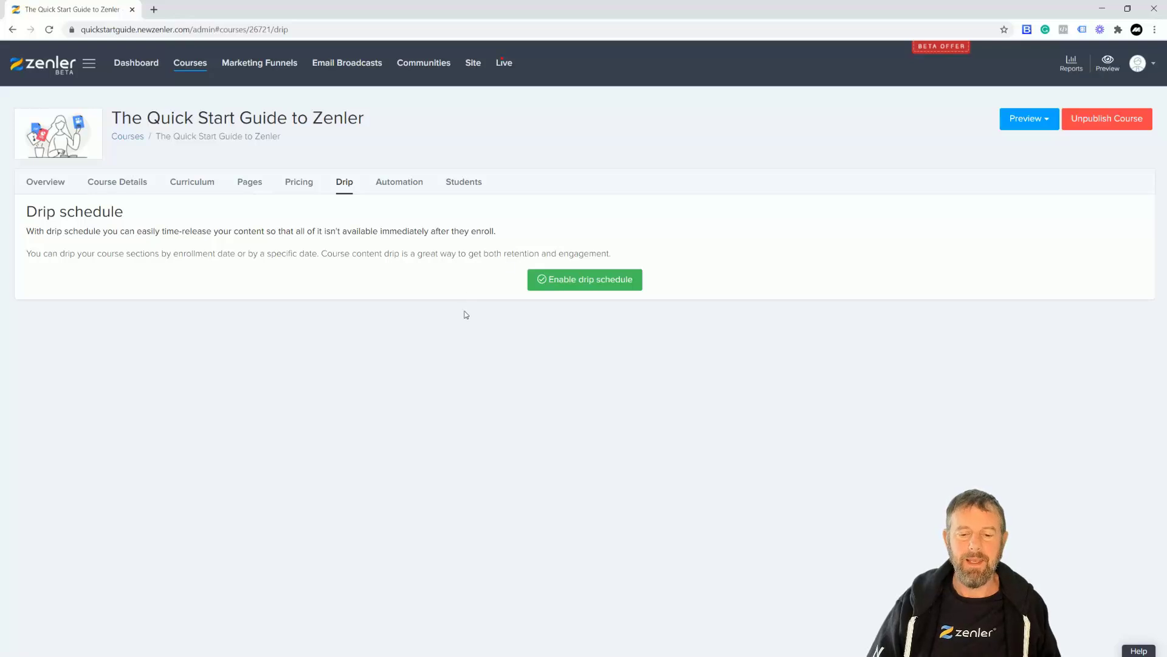
- Enable the course's drip schedule and change the first section's release unit to Weeks
{"action": "left_click", "coordinate": [569, 284]}
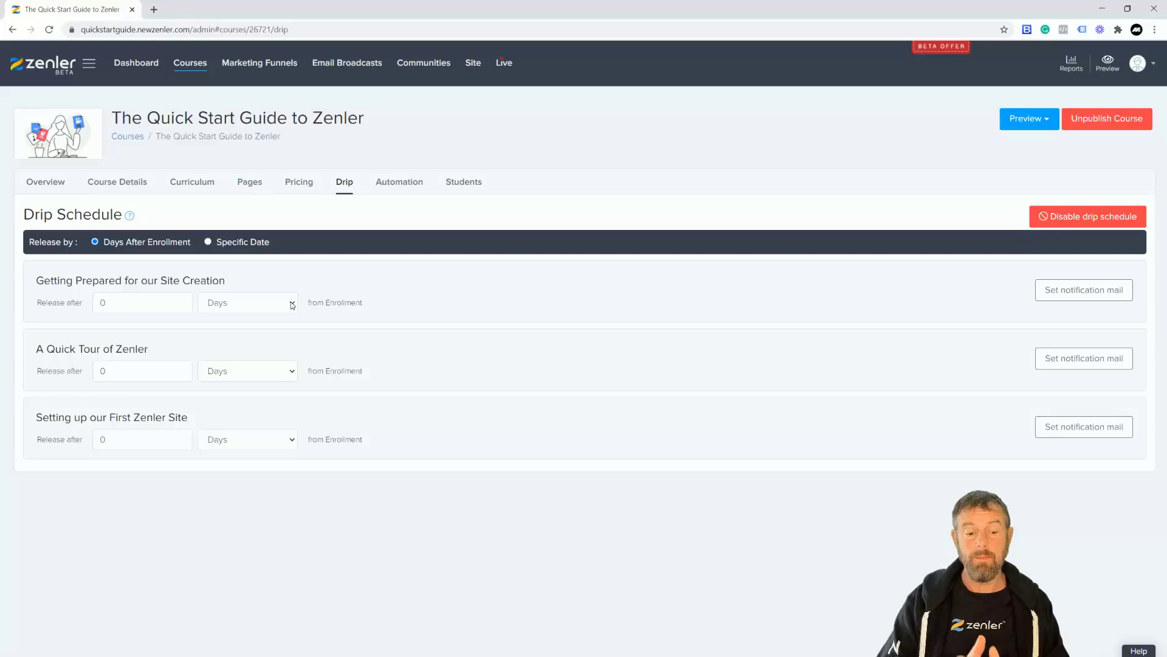
{"action": "left_click", "coordinate": [293, 305]}
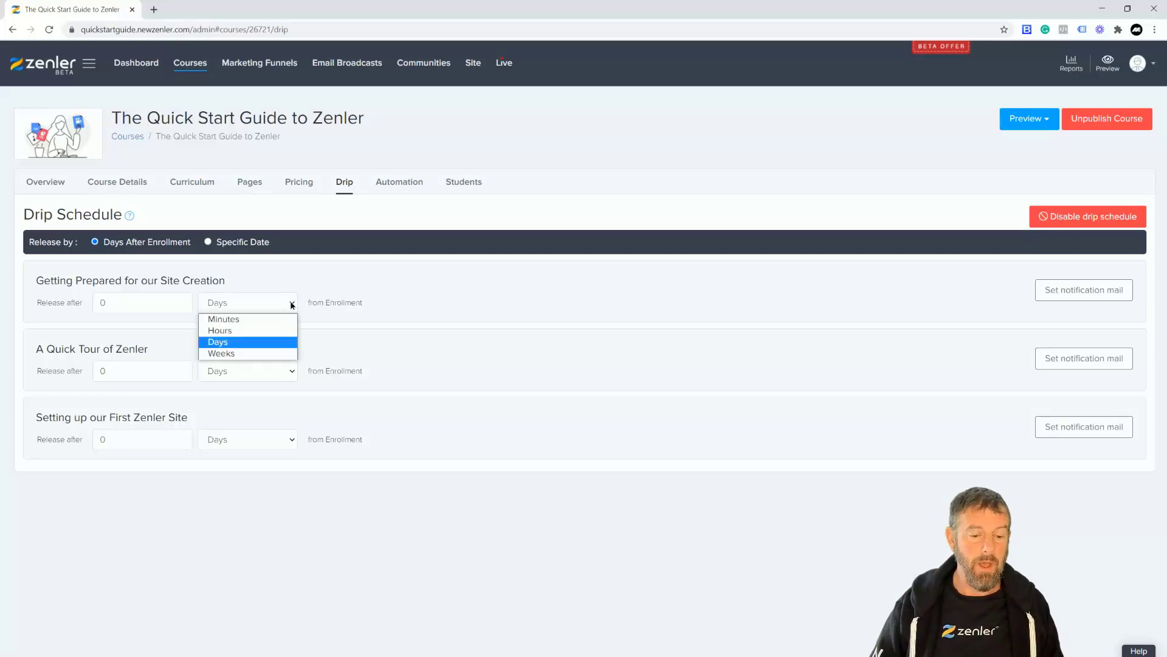
{"action": "left_click", "coordinate": [258, 353]}
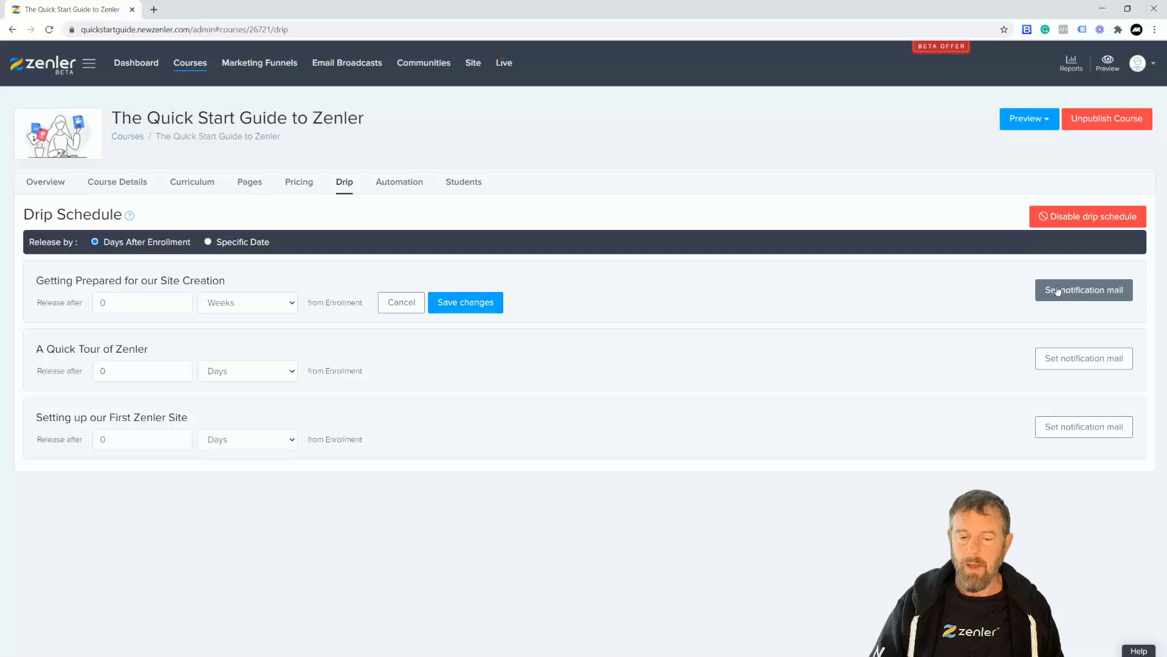
- Set the first section back to Days and A Quick Tour of Zenler to 1 Week
{"action": "left_click", "coordinate": [282, 305]}
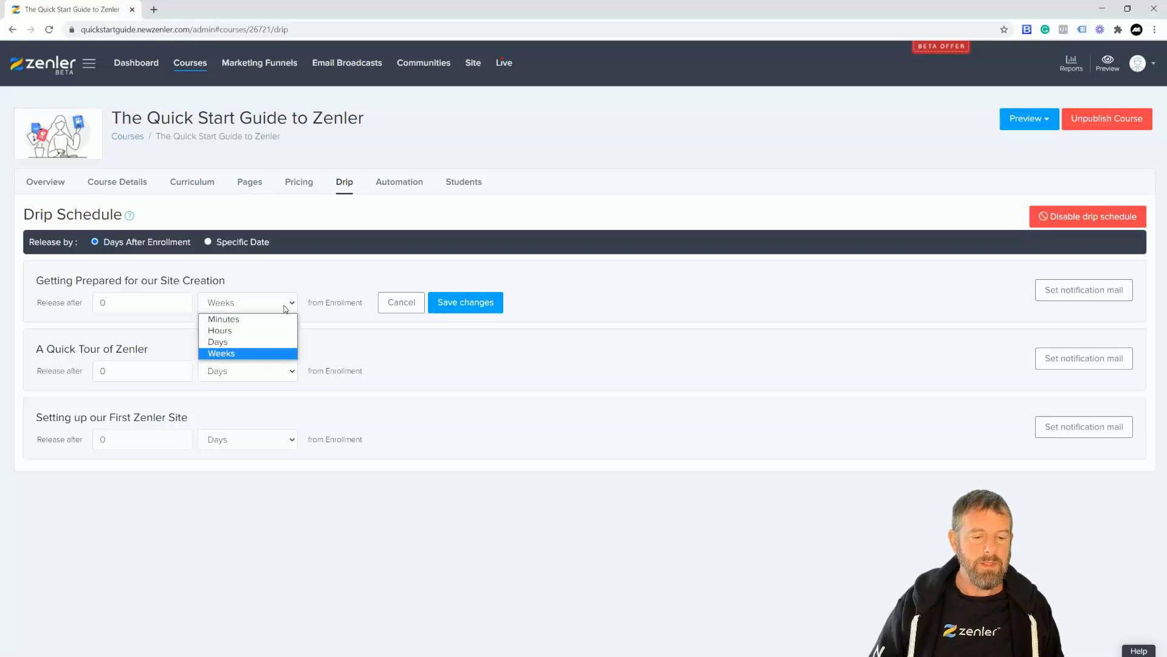
{"action": "left_click", "coordinate": [237, 342]}
{"action": "left_click", "coordinate": [115, 307]}
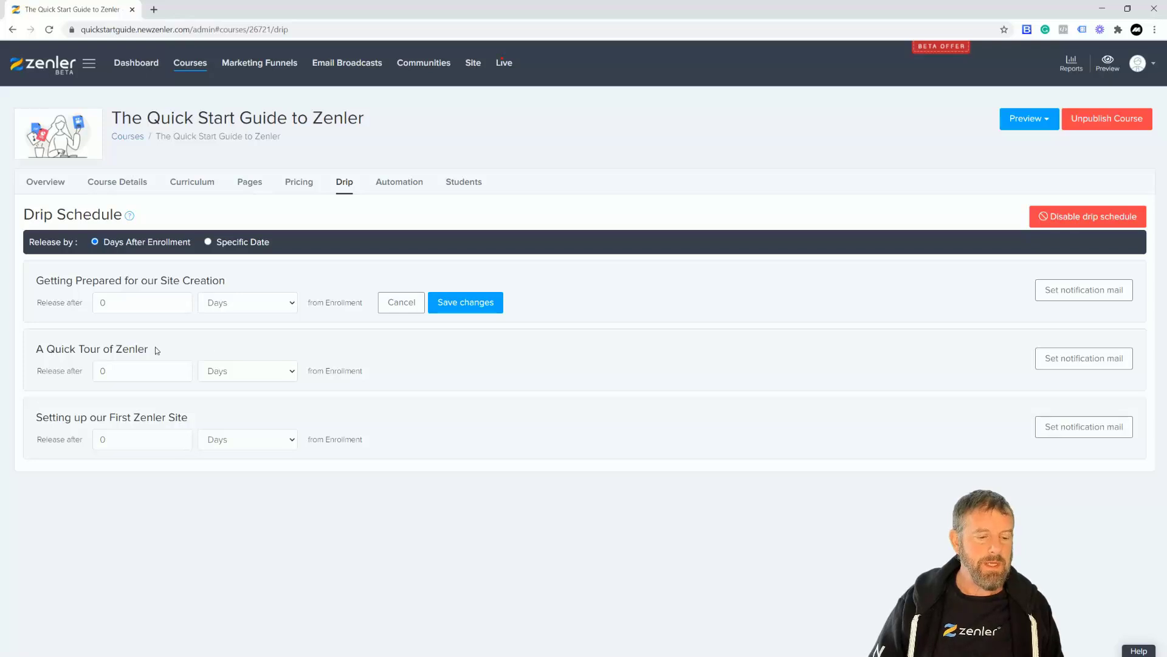
{"action": "left_click", "coordinate": [293, 373]}
{"action": "left_click", "coordinate": [225, 421]}
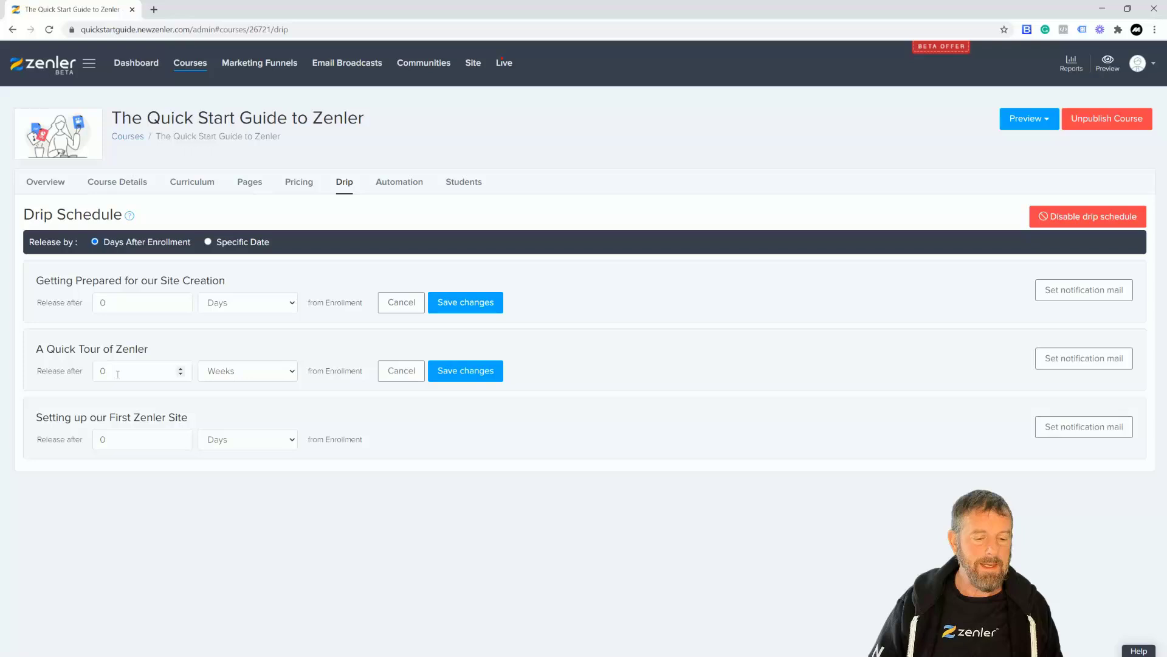
{"action": "double_click", "coordinate": [118, 374]}
{"action": "type", "text": "1"}
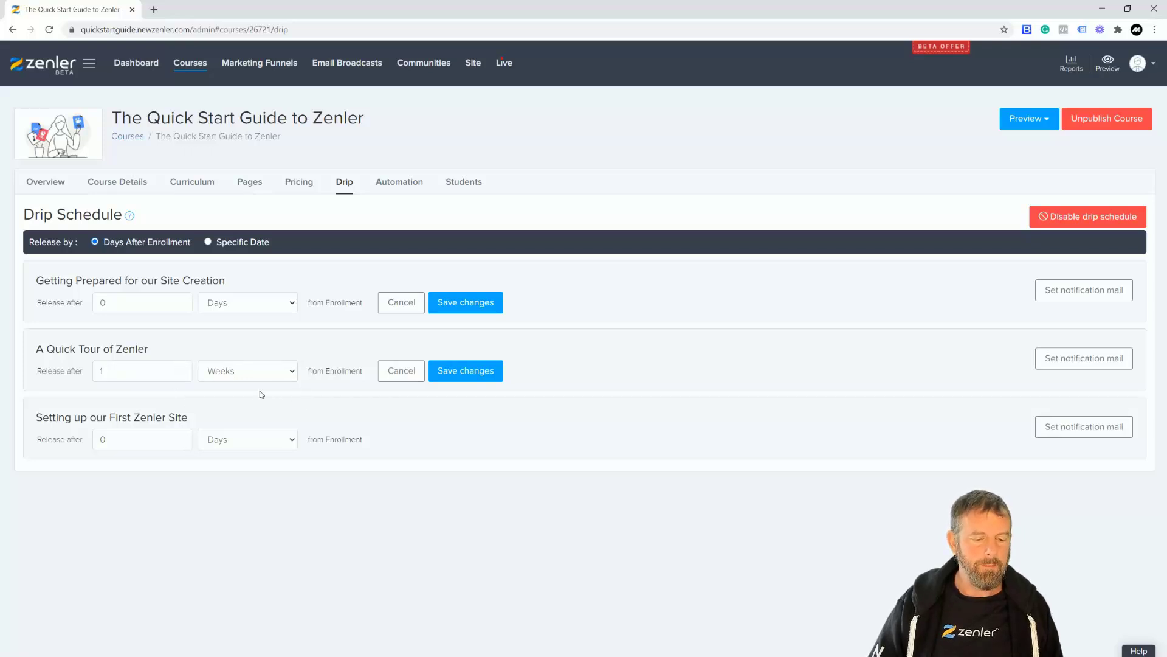
- Set the third section to release after 2 Weeks
{"action": "left_click", "coordinate": [294, 444]}
{"action": "left_click", "coordinate": [249, 496]}
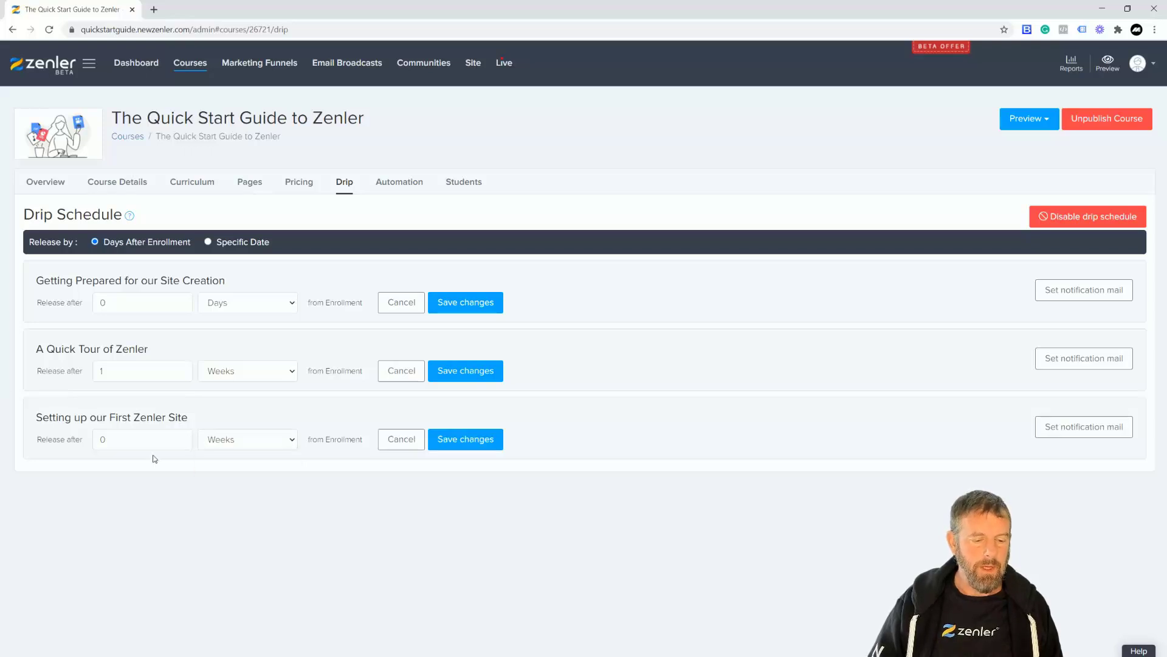
{"action": "double_click", "coordinate": [103, 439]}
{"action": "type", "text": "2"}
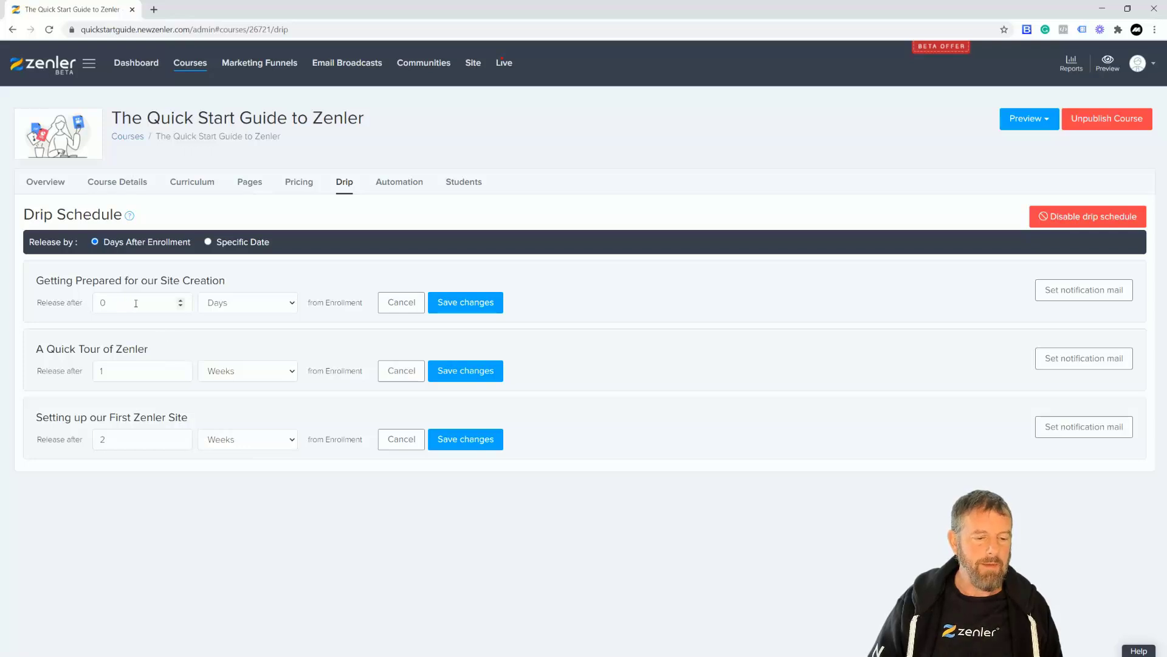
- Highlight the three section titles, from Getting Prepared to Setting up our First Zenler Site
{"action": "left_click_drag", "start_coordinate": [39, 279], "coordinate": [232, 286]}
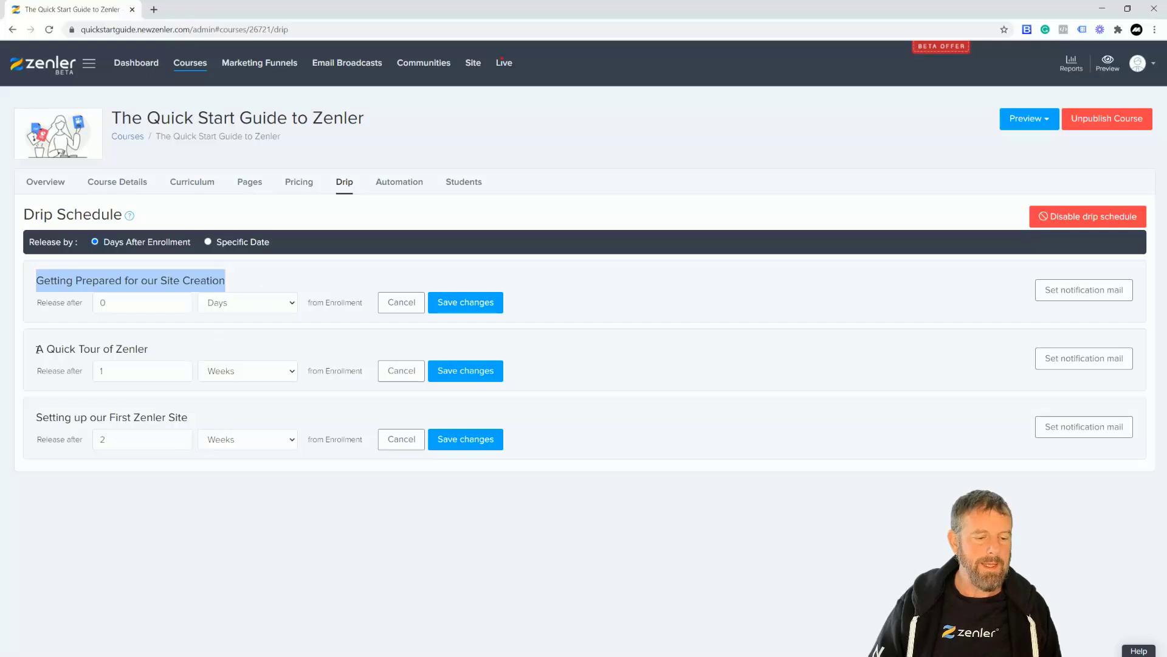
{"action": "left_click_drag", "start_coordinate": [38, 349], "coordinate": [155, 357]}
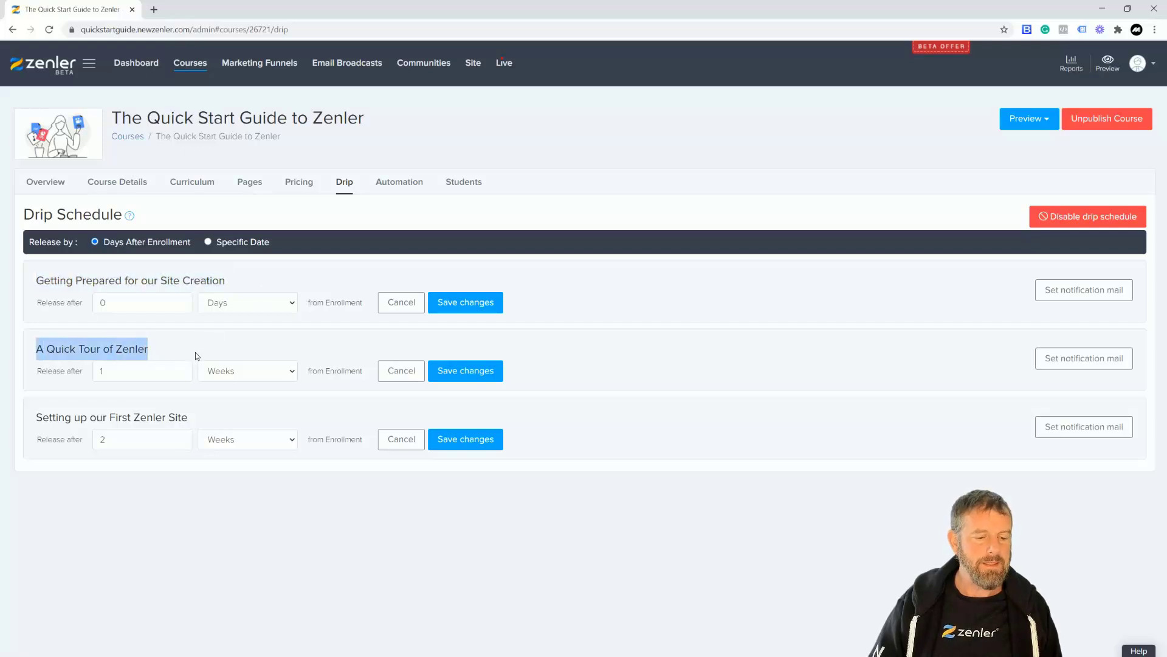
{"action": "left_click", "coordinate": [60, 412]}
{"action": "left_click_drag", "start_coordinate": [38, 416], "coordinate": [225, 418]}
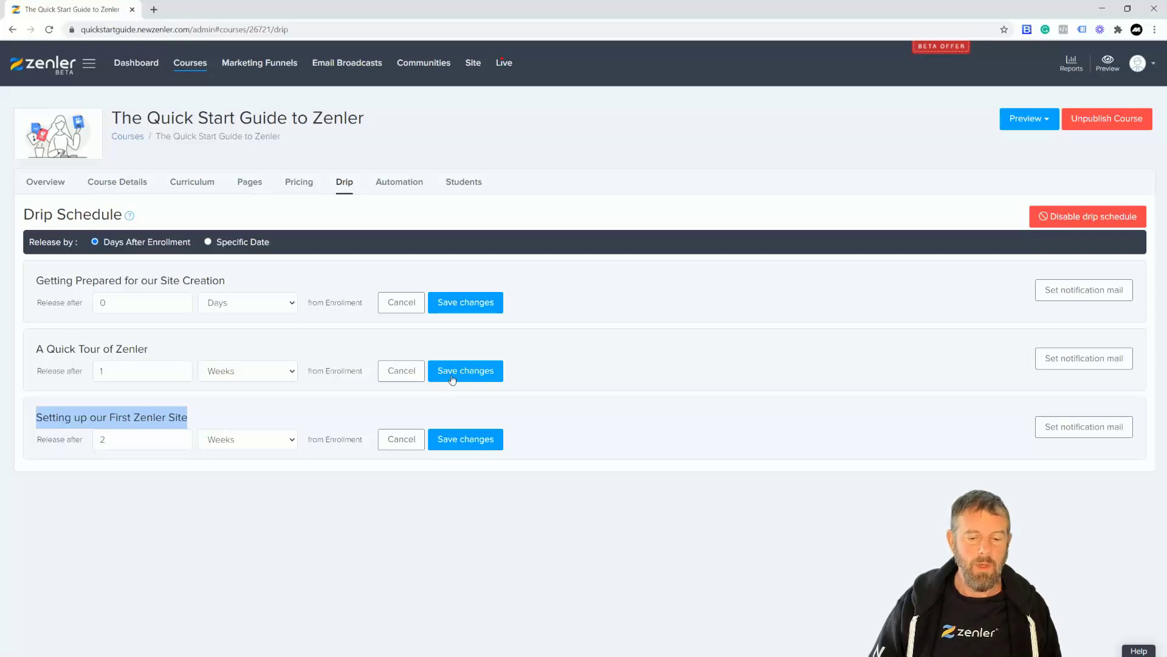
- Save the first section's 0-day and A Quick Tour's 1-week delays, not applying them to existing students
{"action": "left_click", "coordinate": [462, 303]}
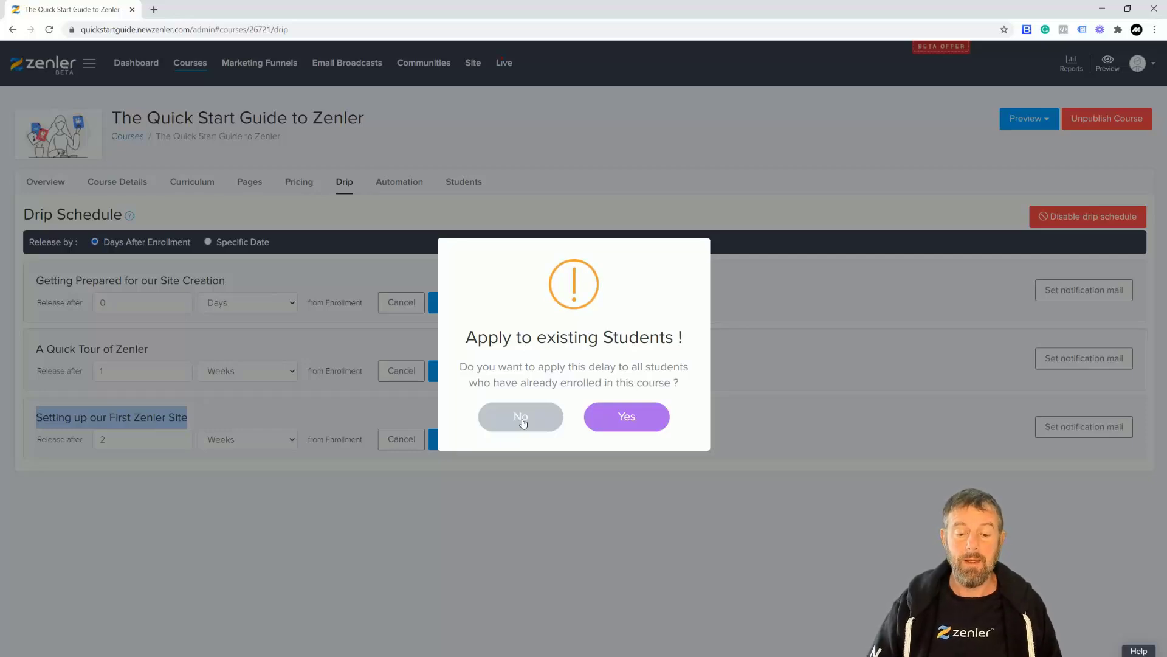
{"action": "left_click", "coordinate": [521, 420]}
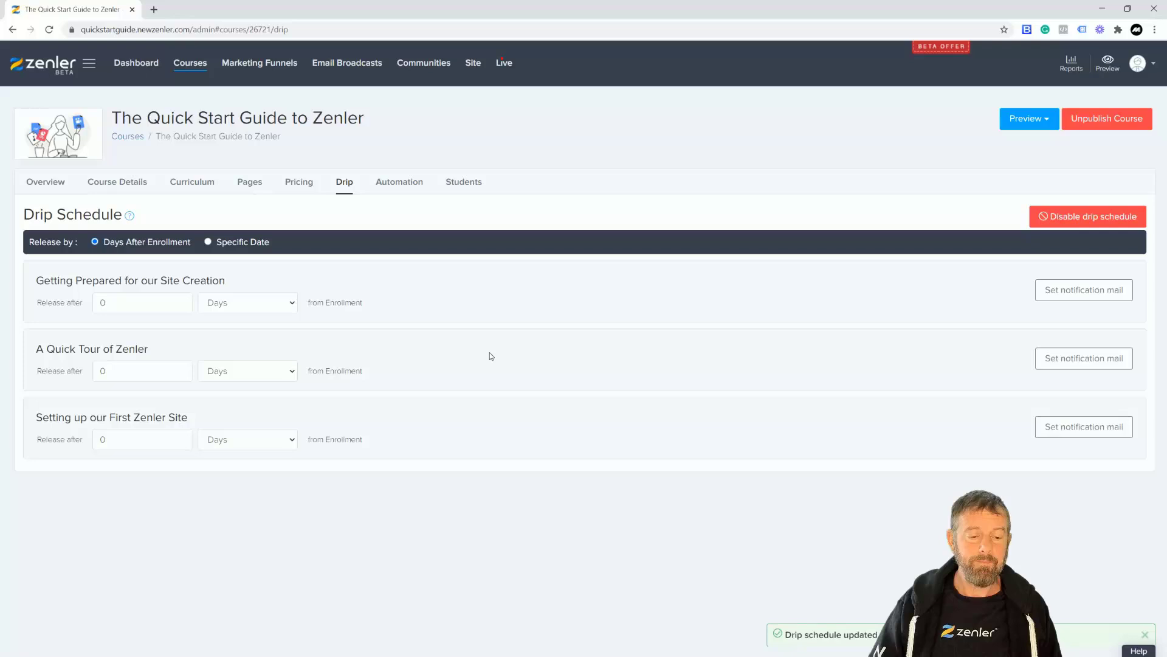
{"action": "left_click", "coordinate": [292, 371]}
{"action": "left_click", "coordinate": [236, 421]}
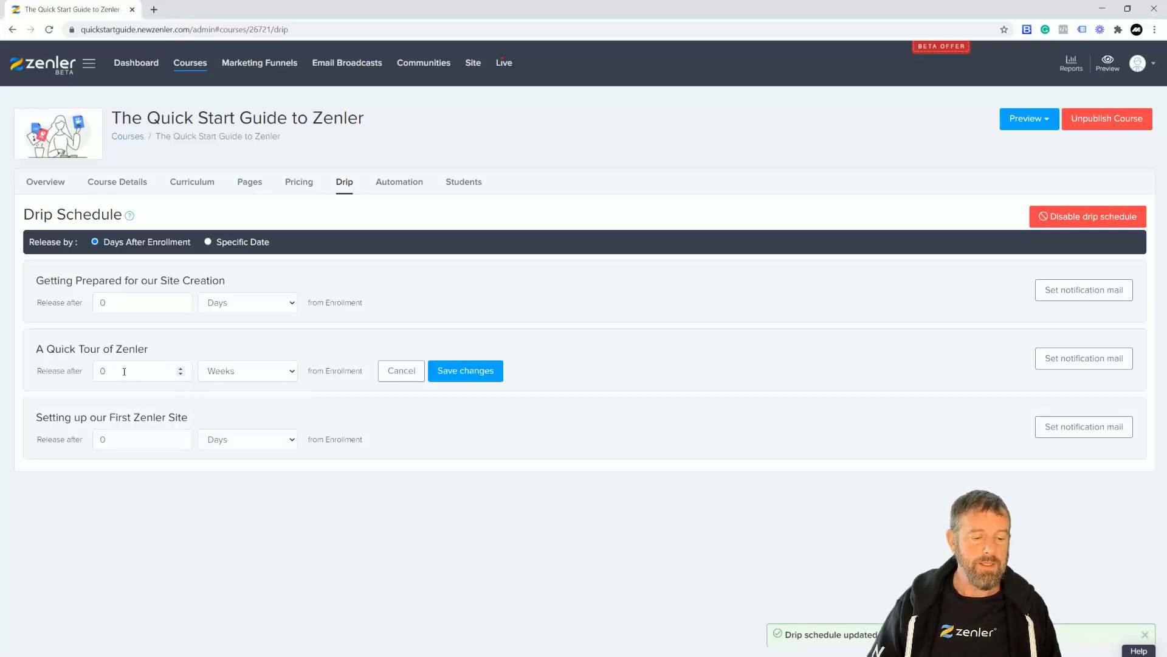
{"action": "double_click", "coordinate": [124, 371]}
{"action": "type", "text": "1"}
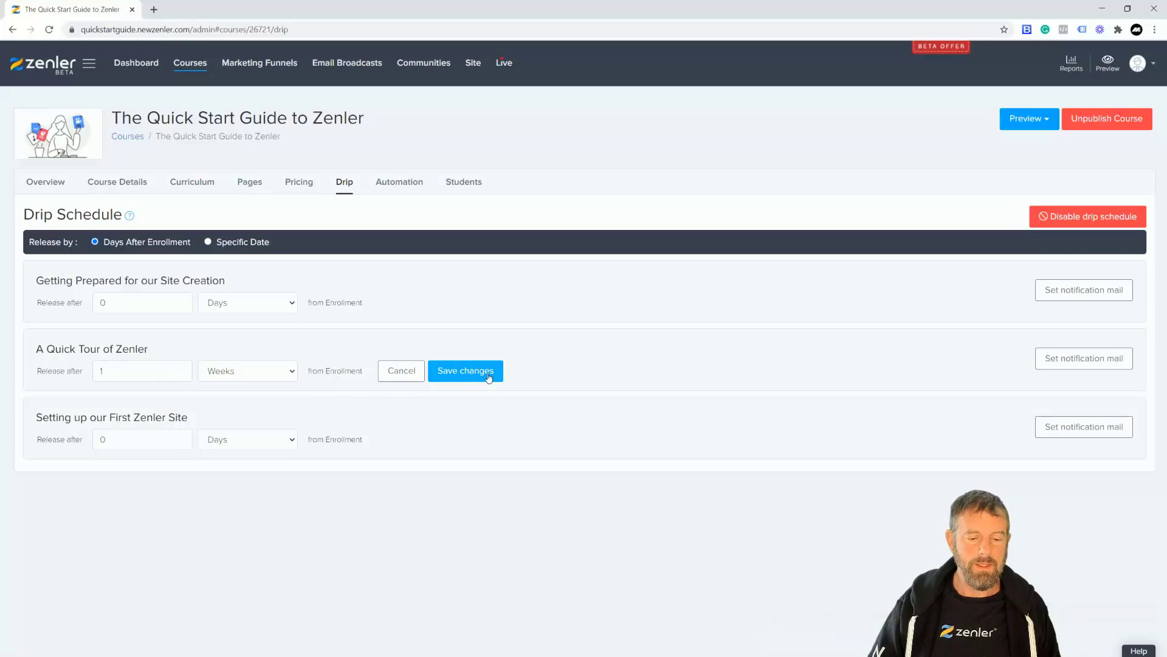
{"action": "left_click", "coordinate": [489, 377]}
{"action": "left_click", "coordinate": [518, 419]}
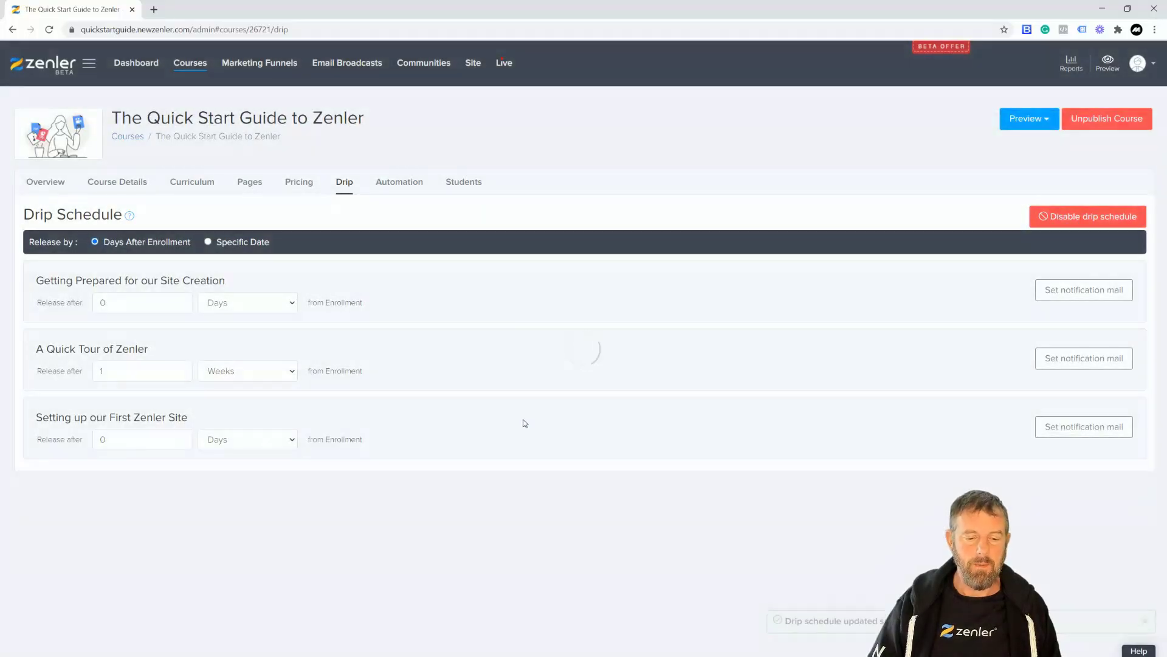
- Save the third section's 2-week delay without applying it to existing students, then view the Curriculum
{"action": "double_click", "coordinate": [125, 439]}
{"action": "type", "text": "2"}
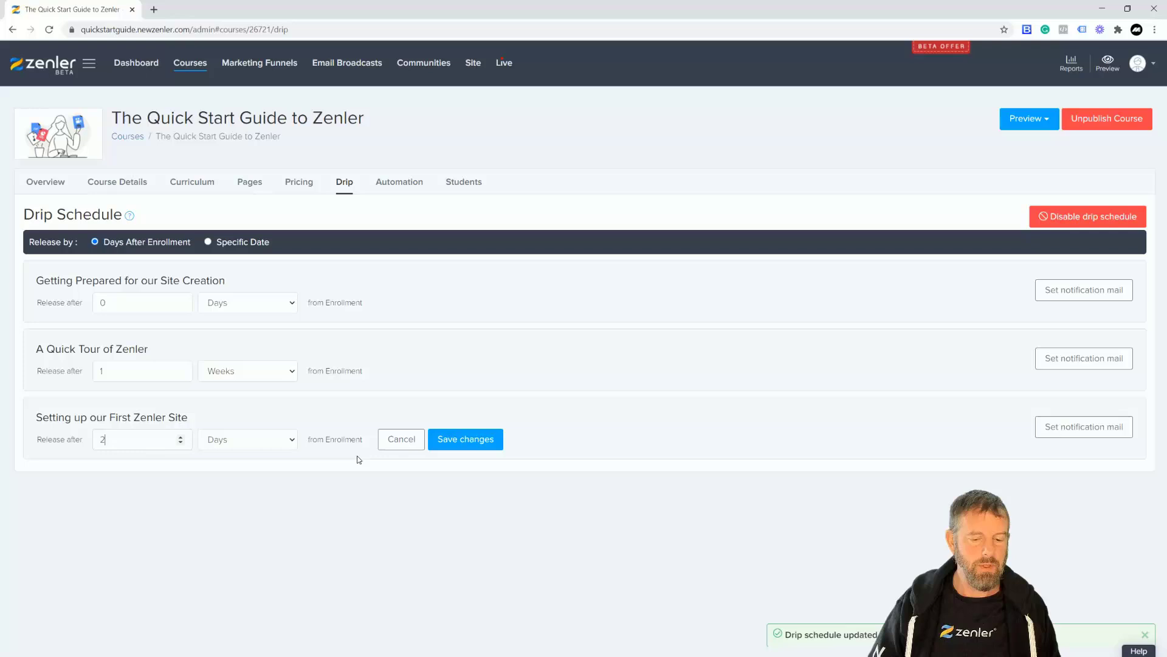
{"action": "left_click", "coordinate": [272, 443]}
{"action": "left_click", "coordinate": [240, 492]}
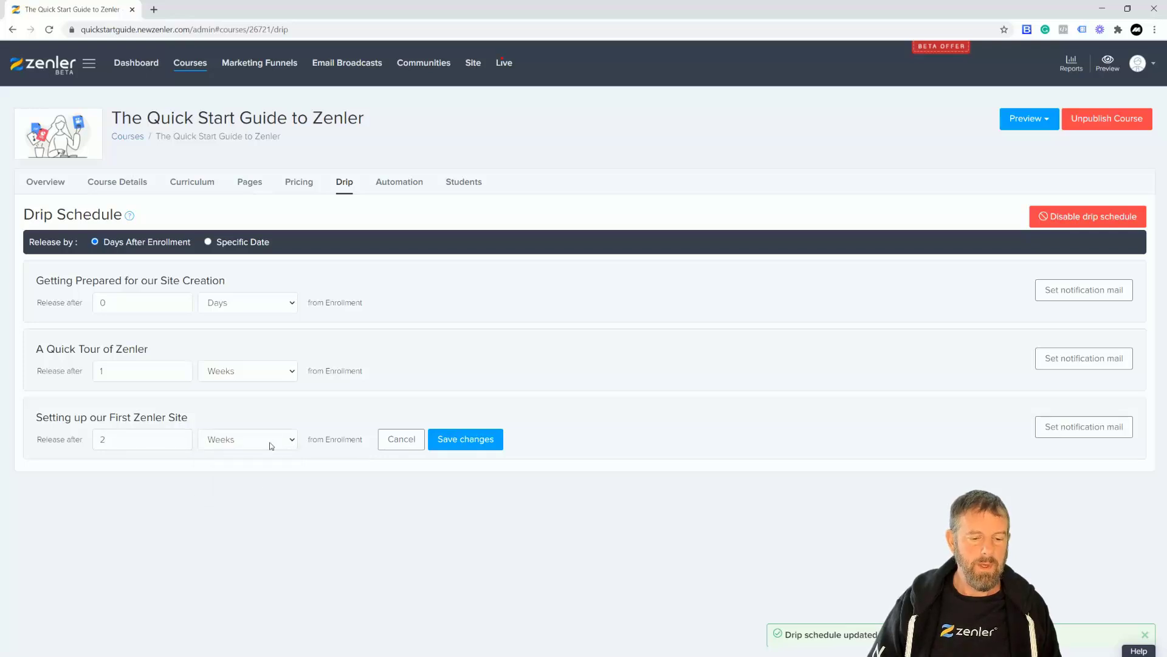
{"action": "left_click", "coordinate": [475, 447]}
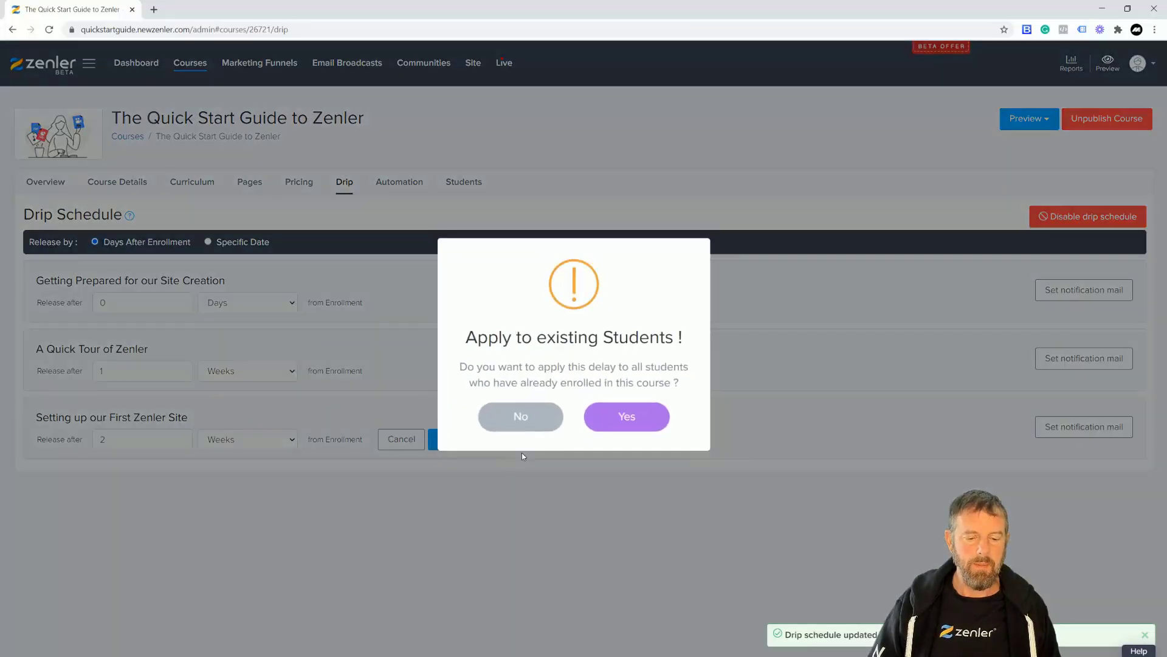
{"action": "left_click", "coordinate": [518, 419]}
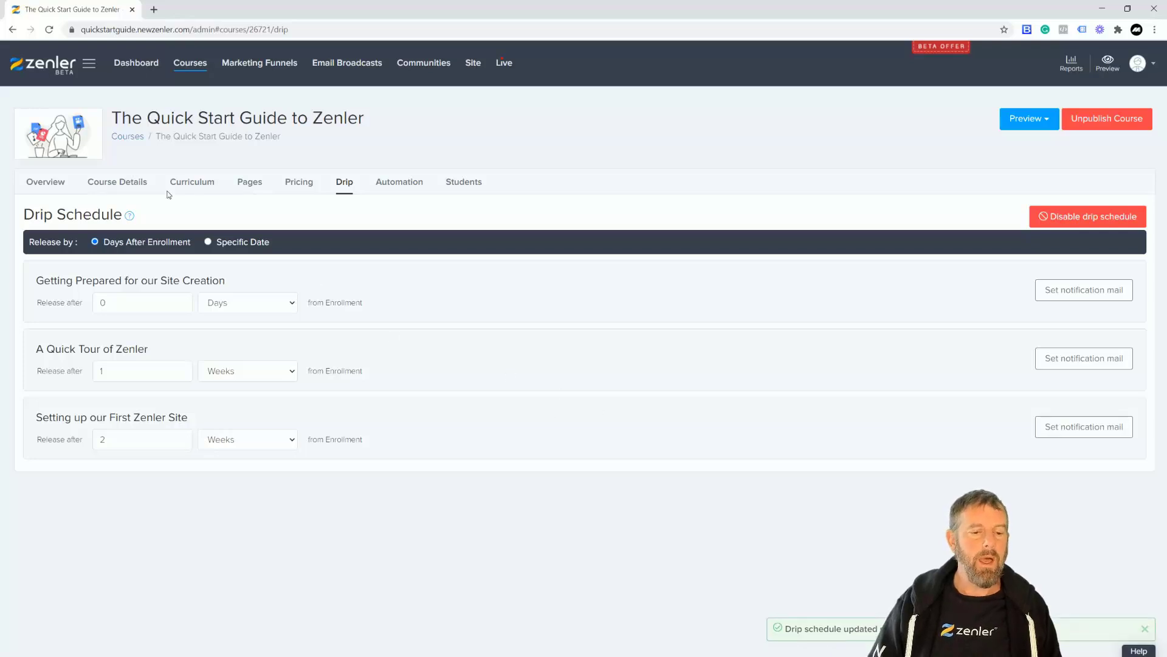
{"action": "left_click", "coordinate": [190, 184]}
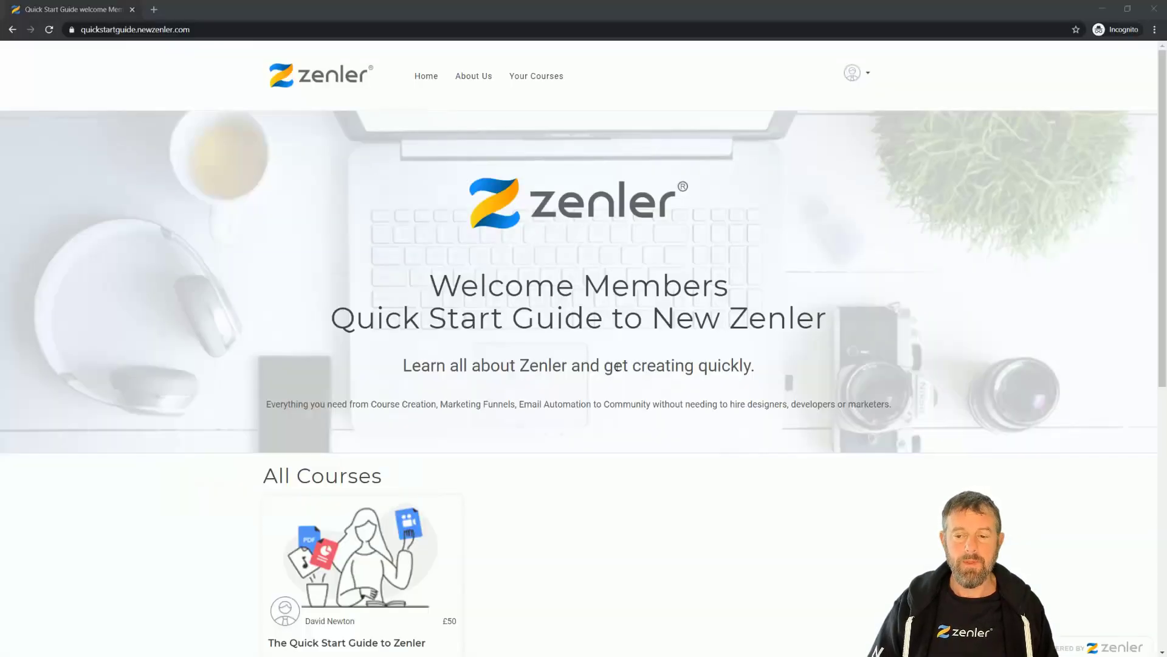
- Open the course as a student on the member site and browse its dashboard showing 0 / 12 lessons
{"action": "scroll", "coordinate": [617, 367], "scroll_direction": "down", "scroll_amount": 2}
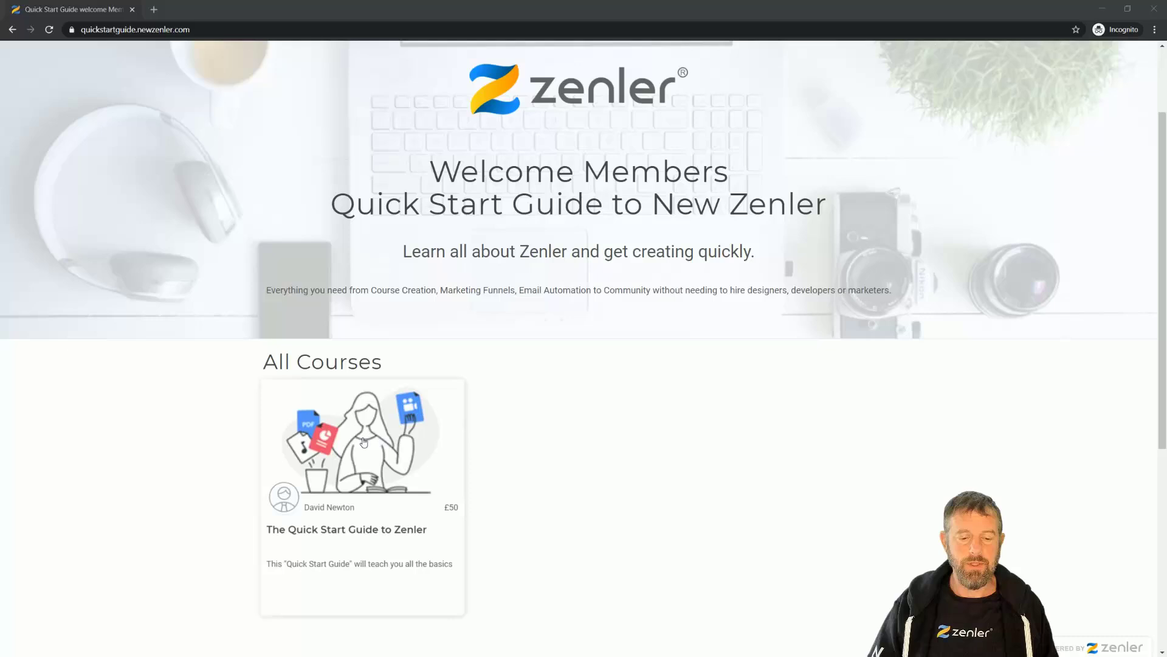
{"action": "left_click", "coordinate": [696, 436]}
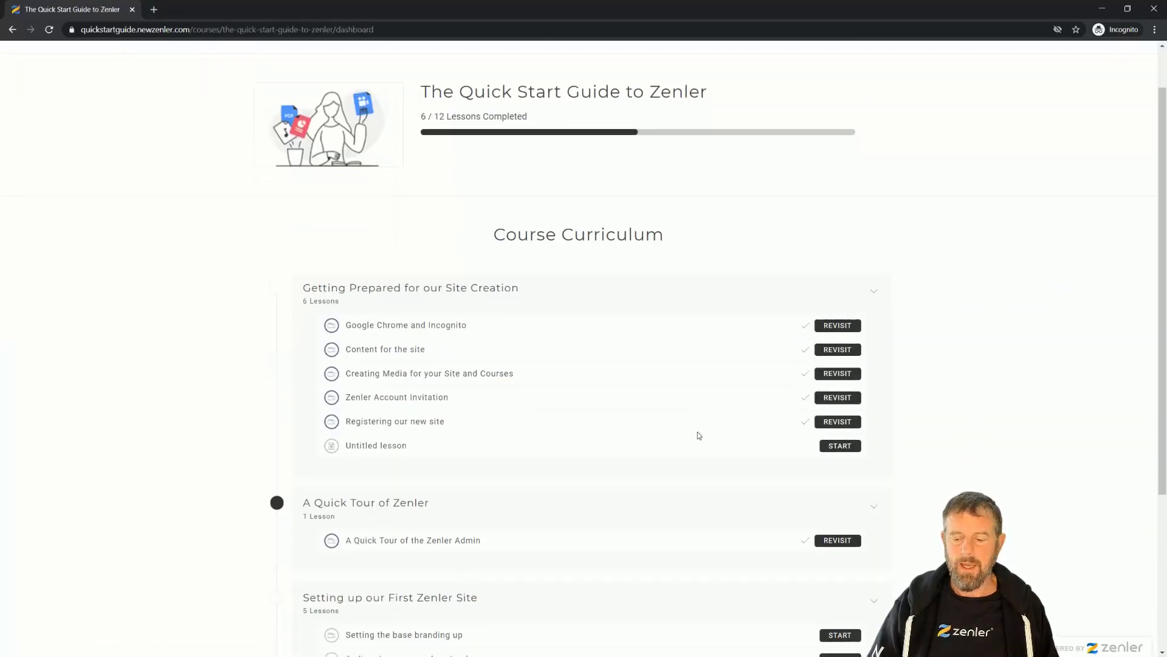
{"action": "scroll", "coordinate": [698, 431], "scroll_direction": "down", "scroll_amount": 3}
{"action": "scroll", "coordinate": [655, 466], "scroll_direction": "up", "scroll_amount": 2}
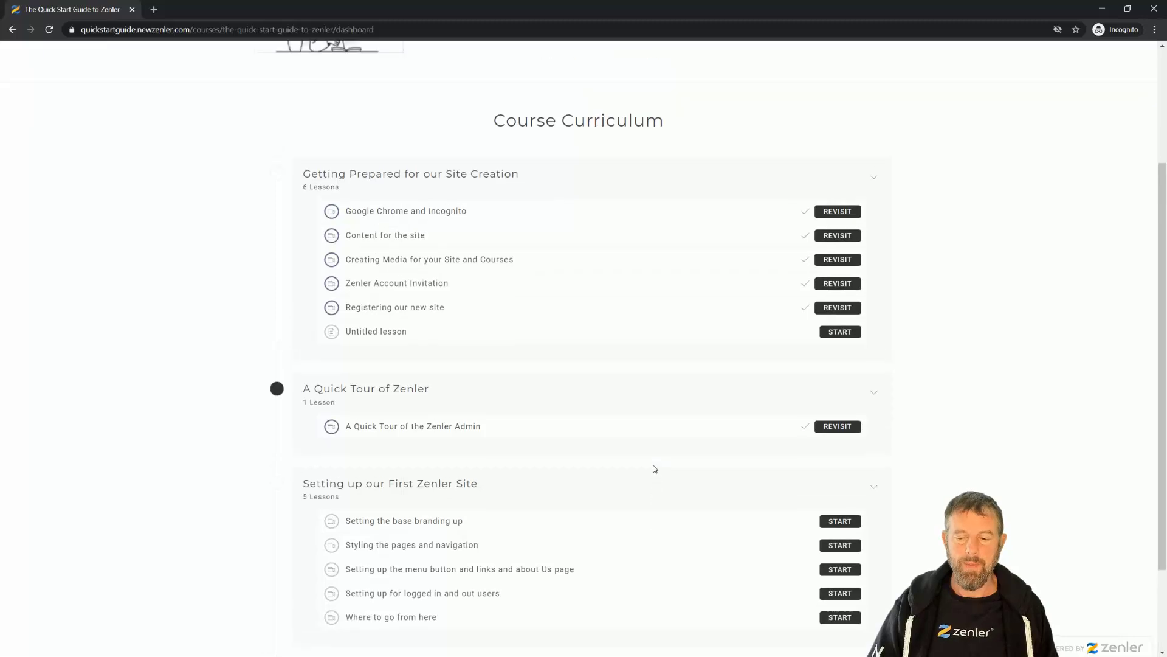
{"action": "scroll", "coordinate": [654, 466], "scroll_direction": "down", "scroll_amount": 1}
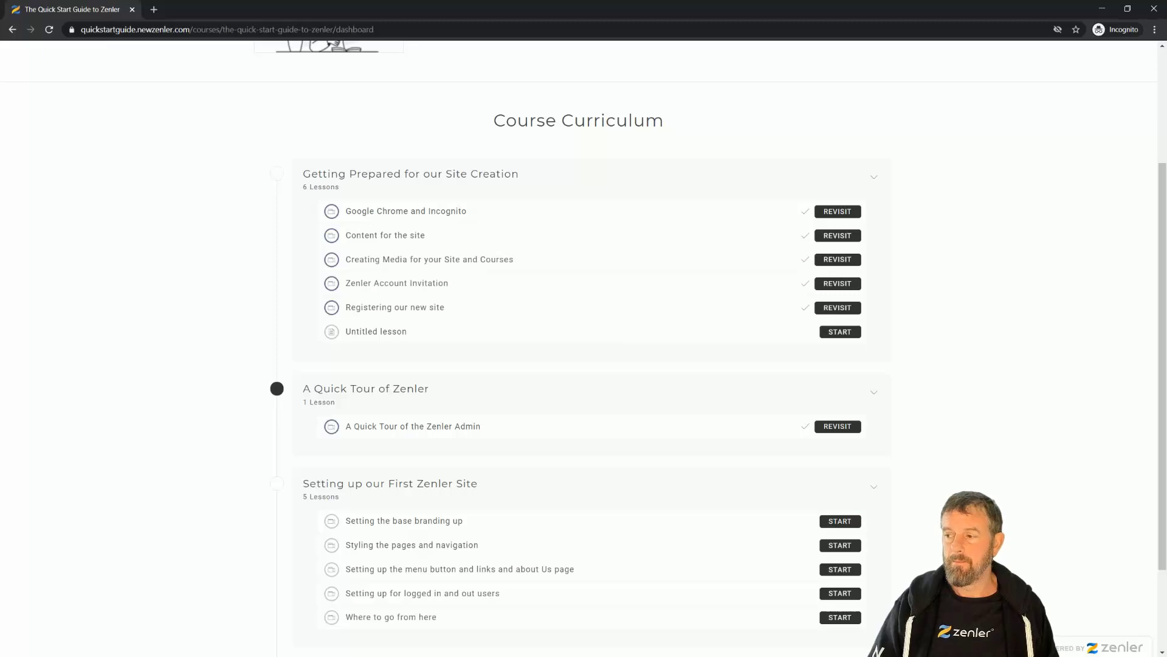
{"action": "scroll", "coordinate": [701, 361], "scroll_direction": "up", "scroll_amount": 3}
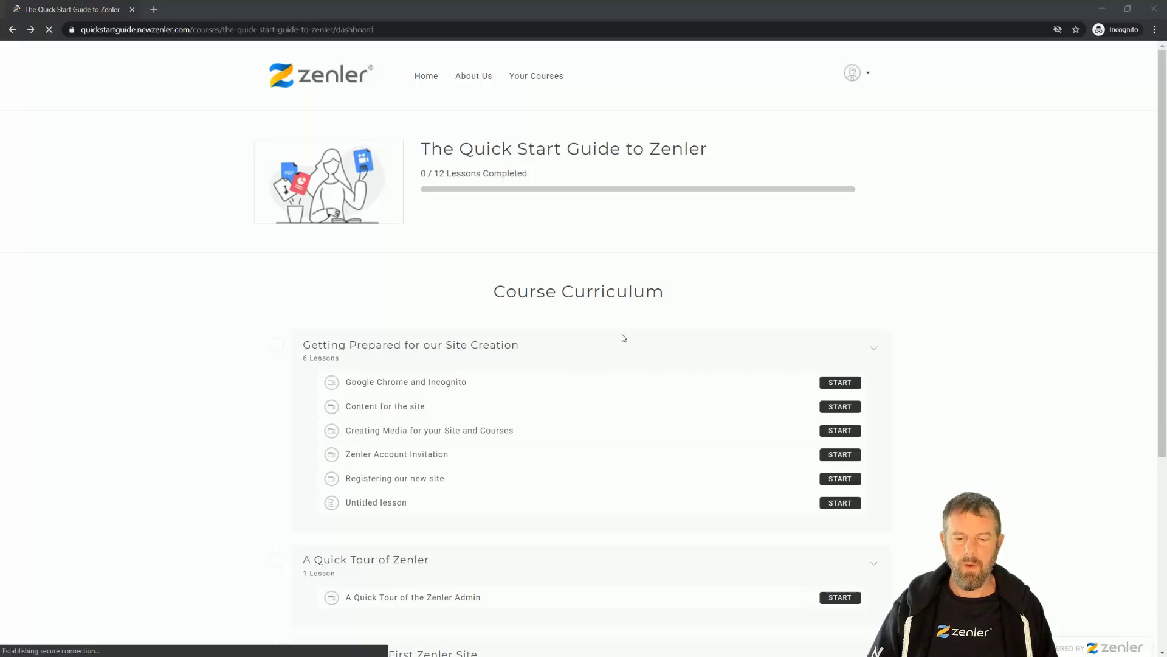
{"action": "scroll", "coordinate": [622, 333], "scroll_direction": "down", "scroll_amount": 2}
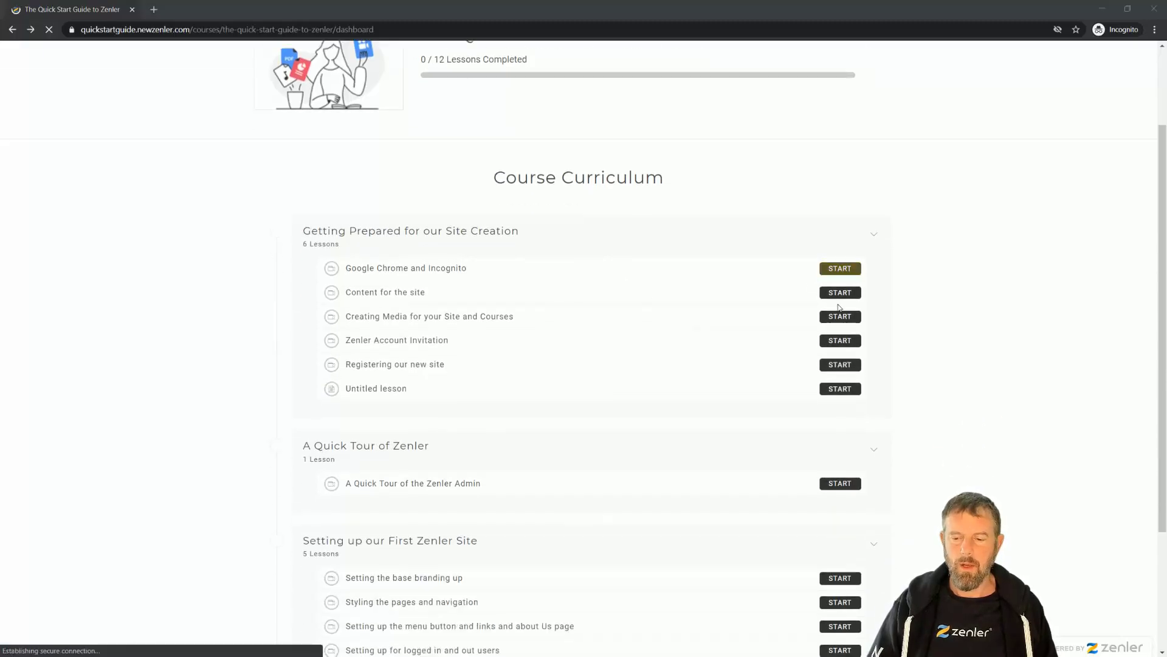
- Open the first lesson, then confirm the A Quick Tour of the Zenler Admin lesson is locked for 1 week
{"action": "left_click", "coordinate": [839, 269]}
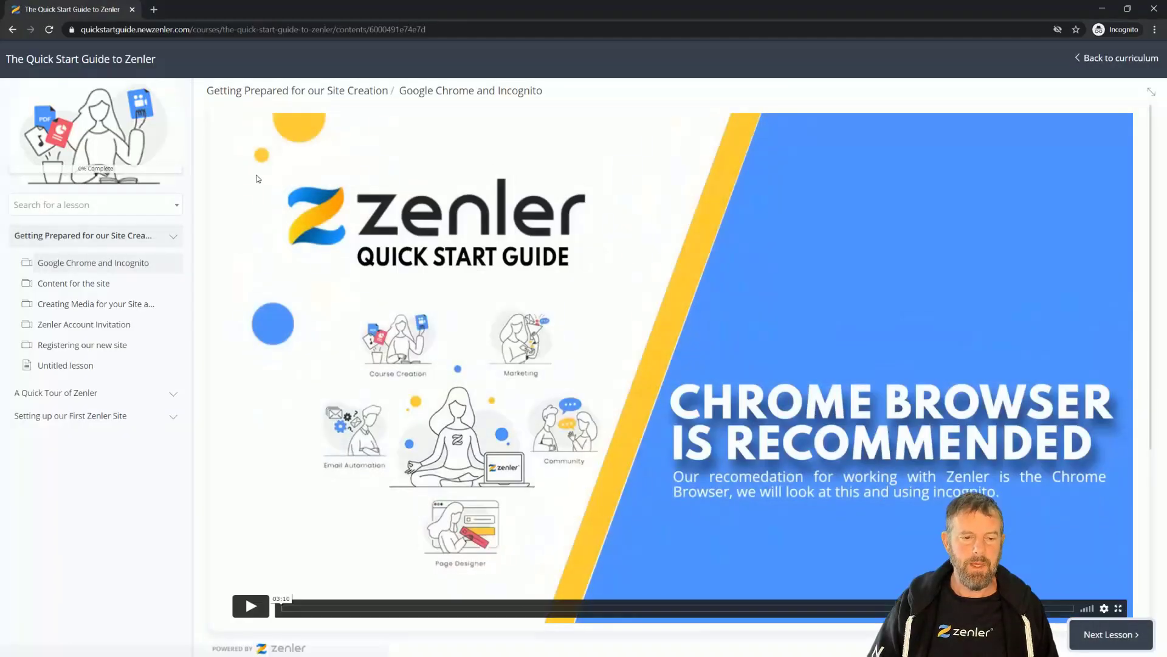
{"action": "left_click", "coordinate": [1118, 58]}
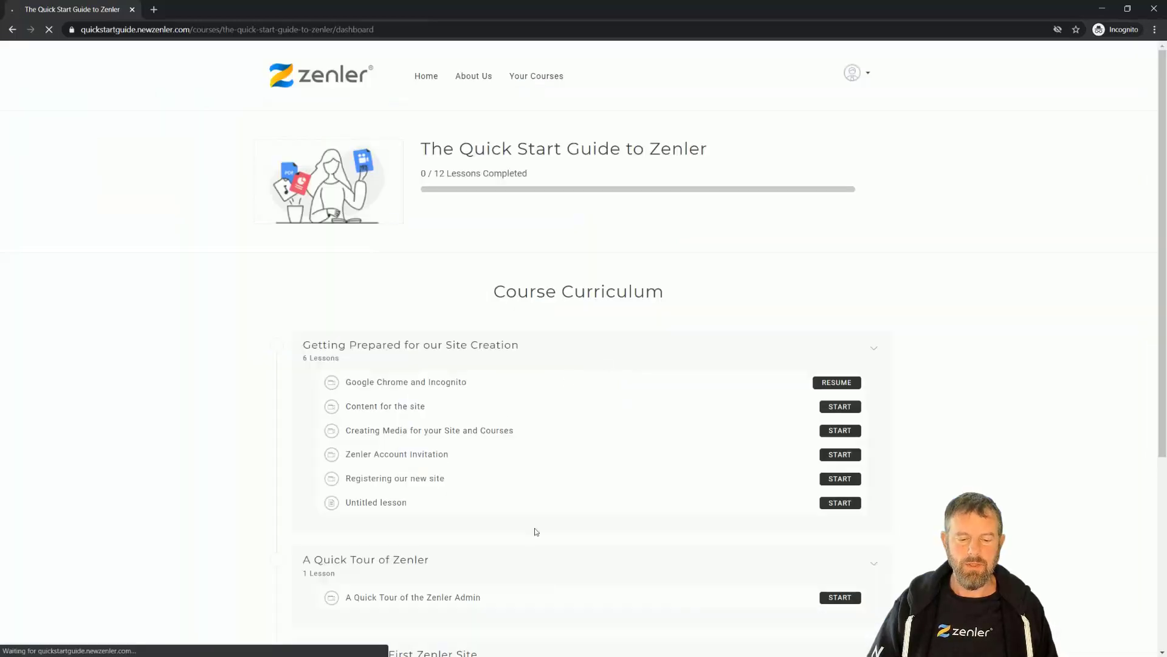
{"action": "scroll", "coordinate": [589, 505], "scroll_direction": "down", "scroll_amount": 2}
{"action": "scroll", "coordinate": [592, 505], "scroll_direction": "down", "scroll_amount": 1}
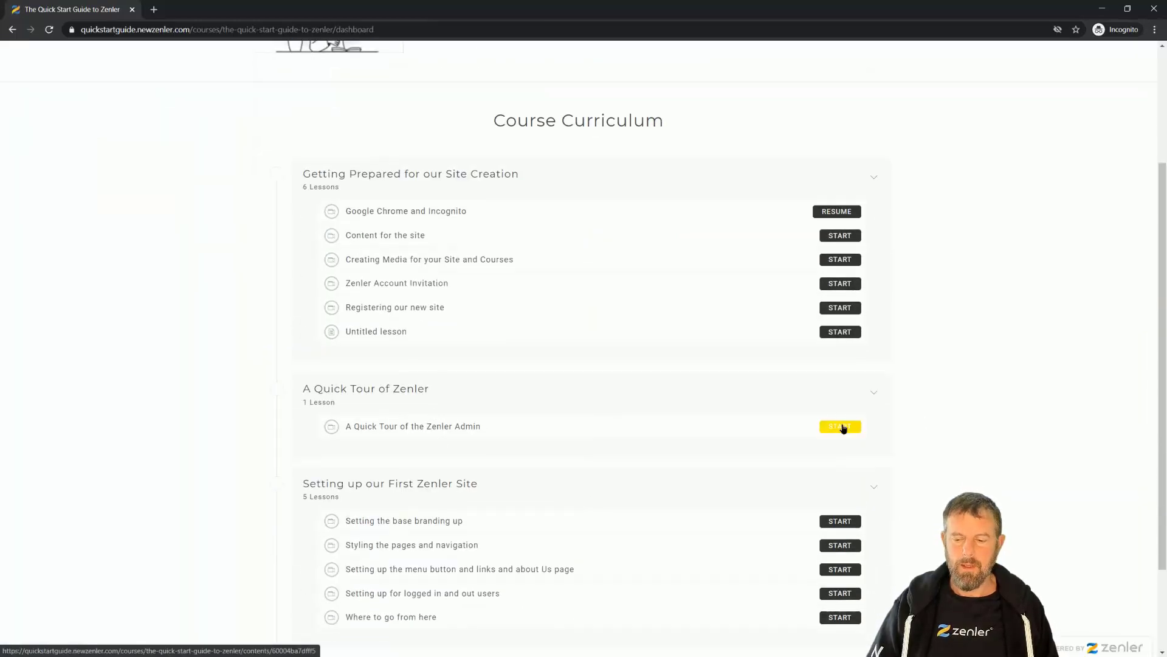
{"action": "left_click", "coordinate": [665, 428]}
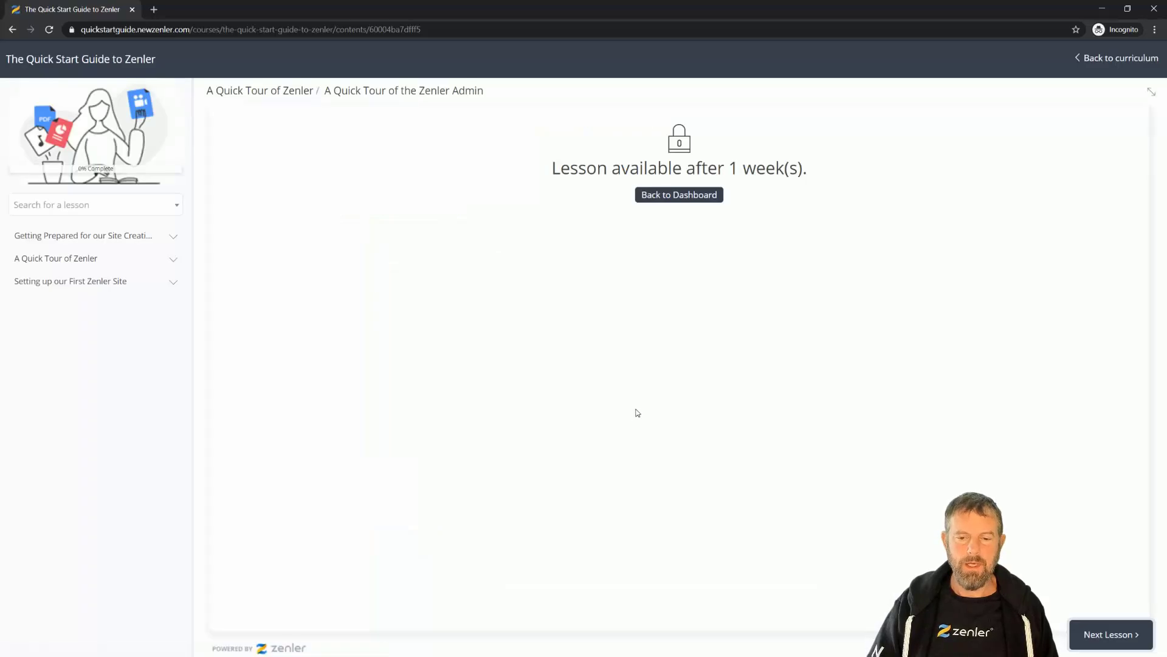
{"action": "left_click_drag", "start_coordinate": [586, 165], "coordinate": [821, 156]}
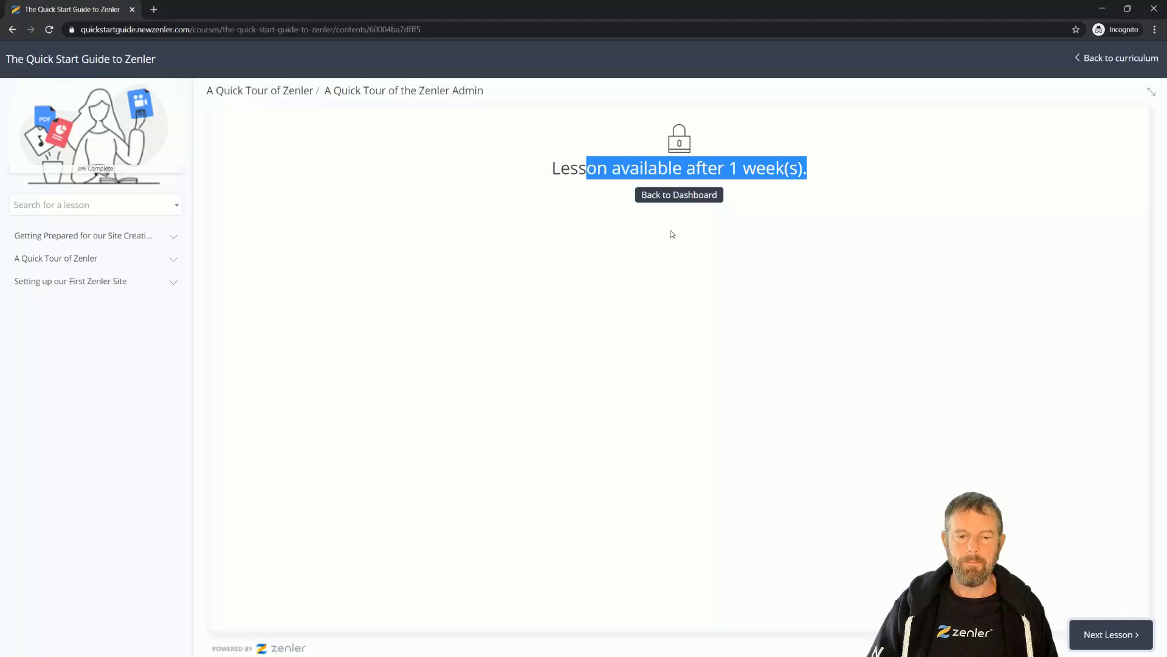
{"action": "left_click", "coordinate": [1099, 58]}
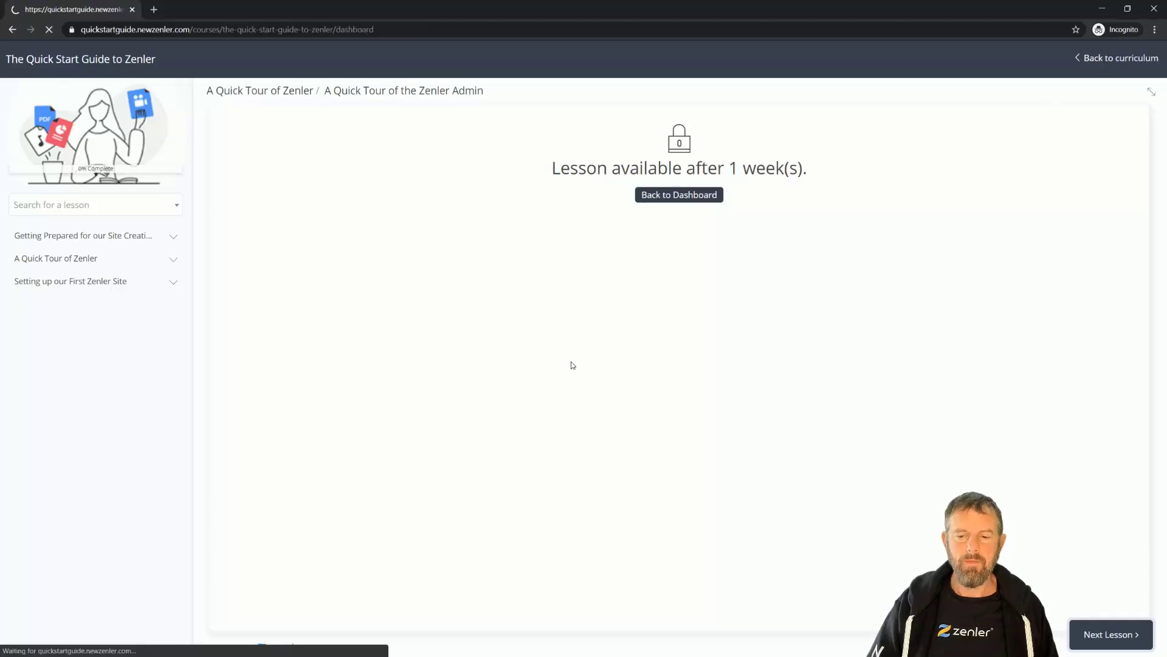
- Confirm the Setting the base branding up lesson is locked until 2 week(s)
{"action": "scroll", "coordinate": [605, 380], "scroll_direction": "down", "scroll_amount": 4}
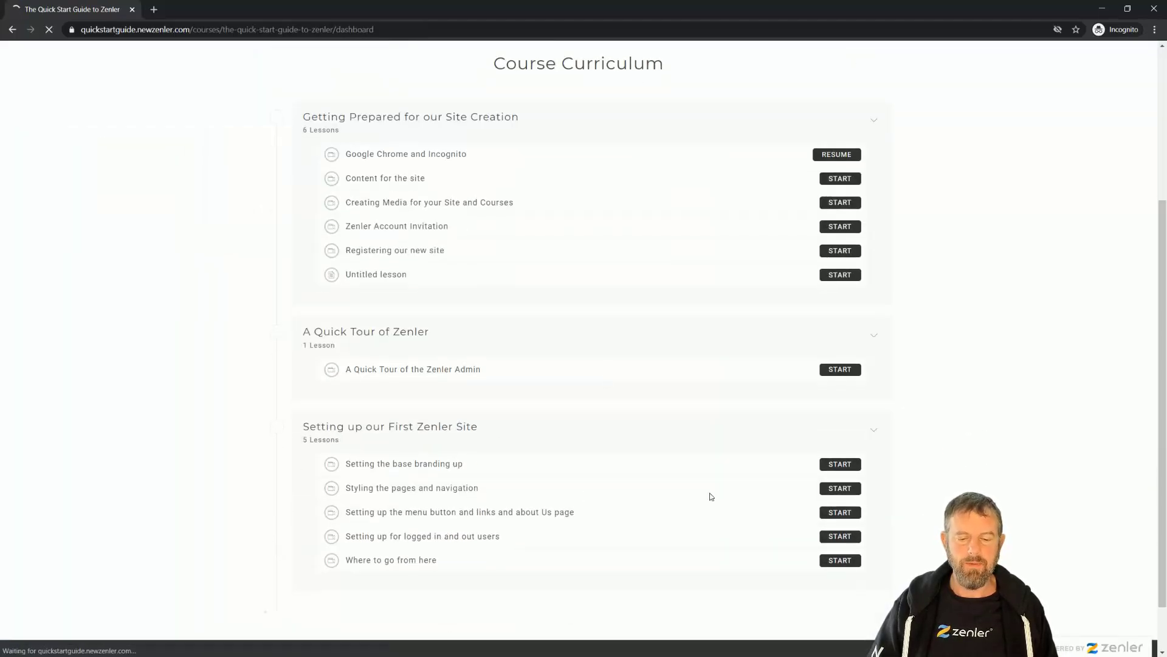
{"action": "left_click", "coordinate": [608, 471]}
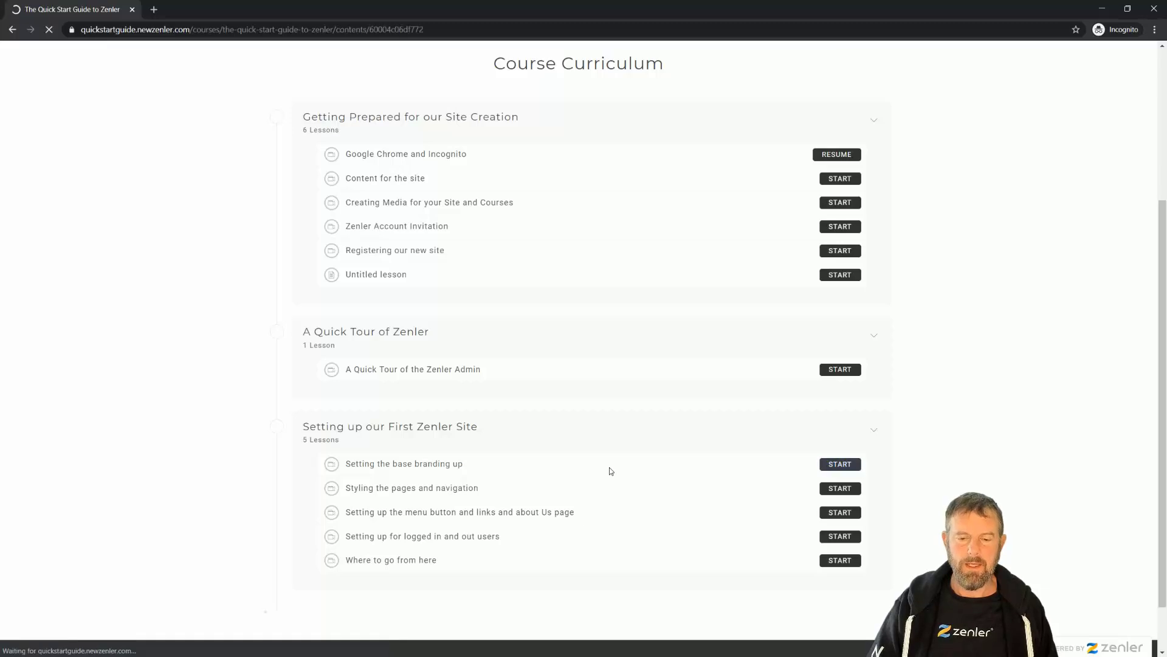
{"action": "left_click_drag", "start_coordinate": [723, 169], "coordinate": [849, 174]}
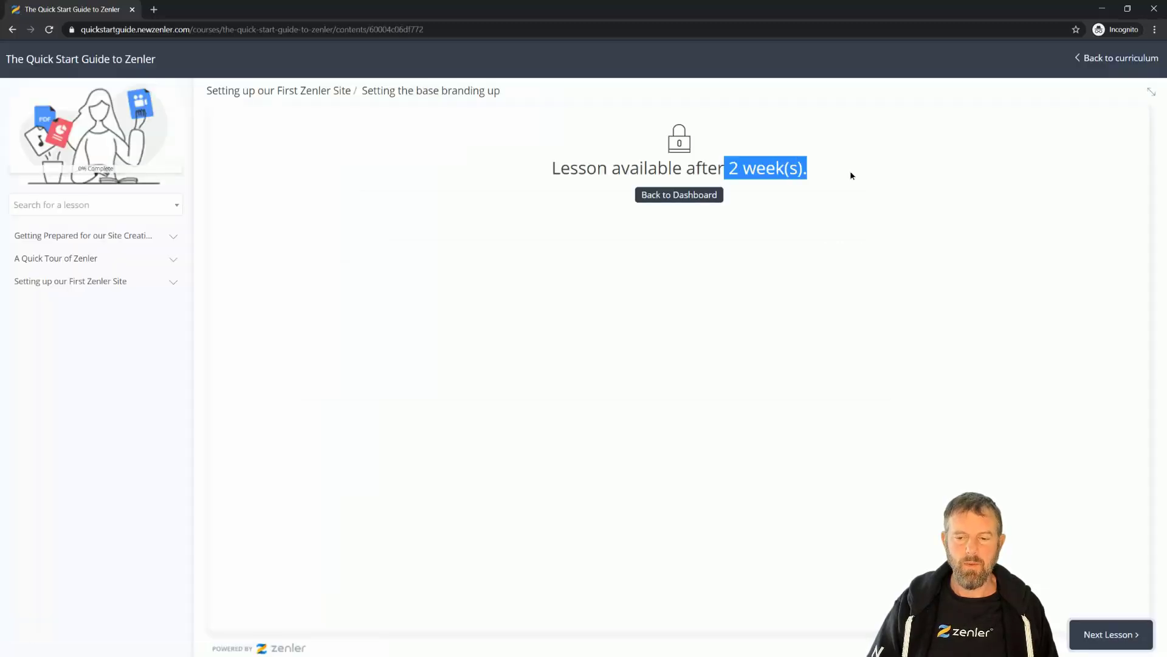
{"action": "left_click", "coordinate": [732, 333]}
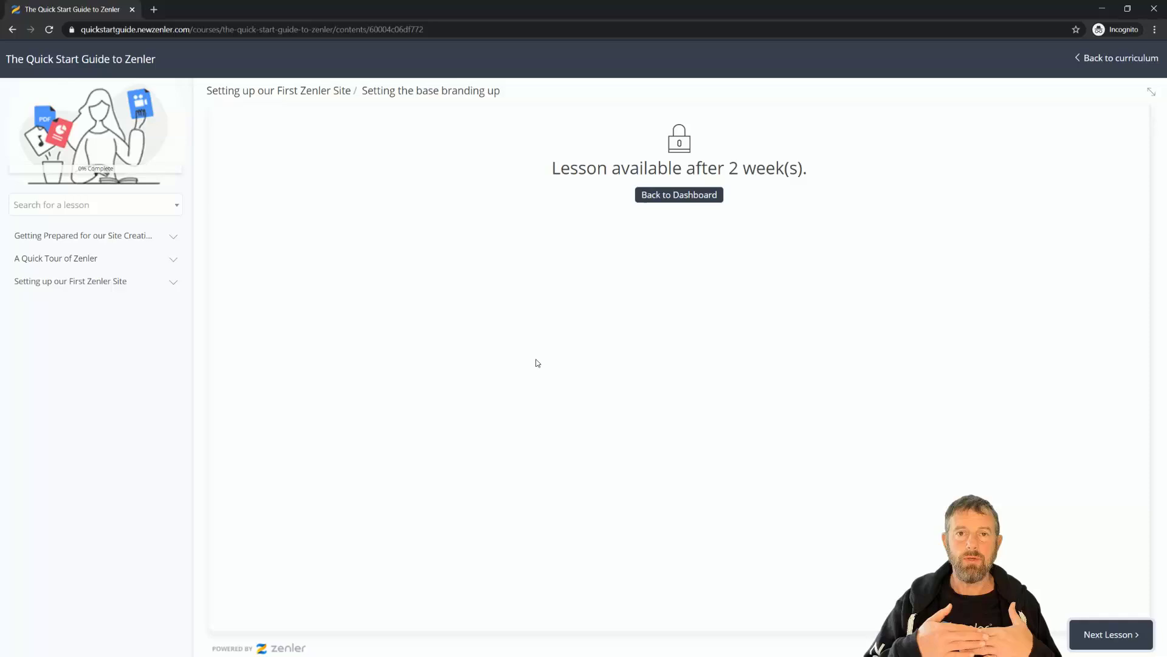